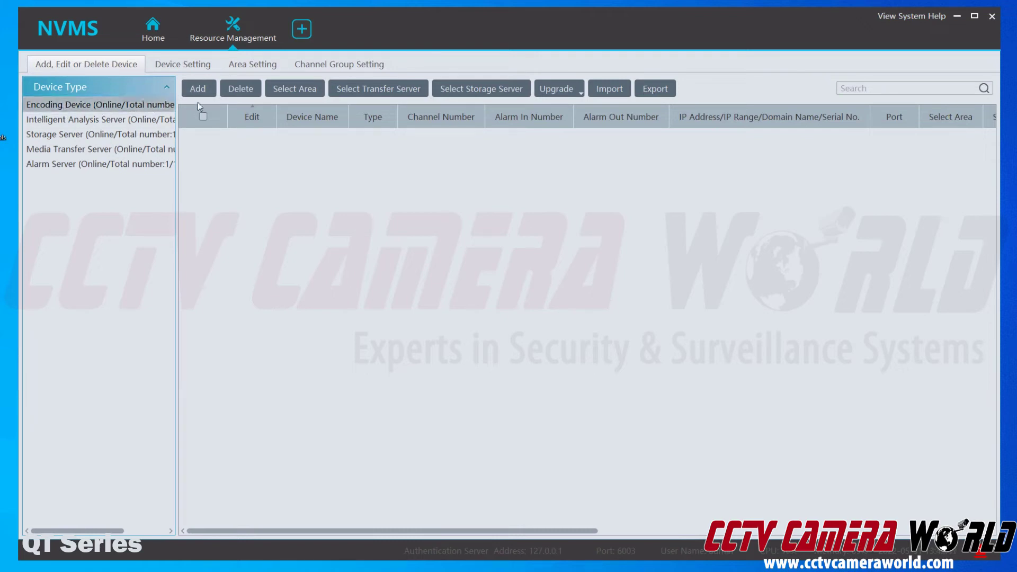
Add an encoding device in Manually Add mode and change its address type from IP Address to Serial No
click(205, 91)
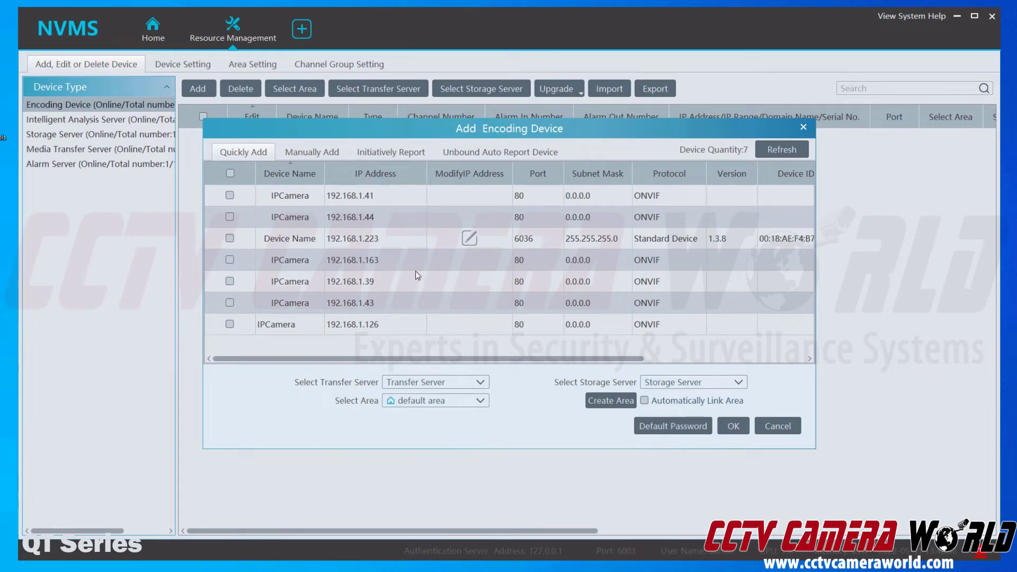
click(319, 159)
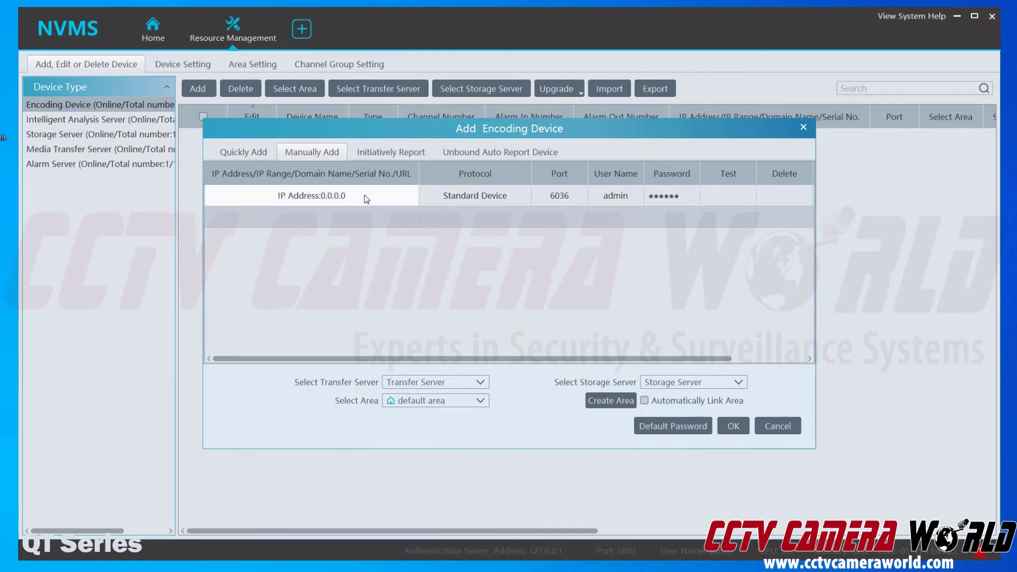
click(271, 154)
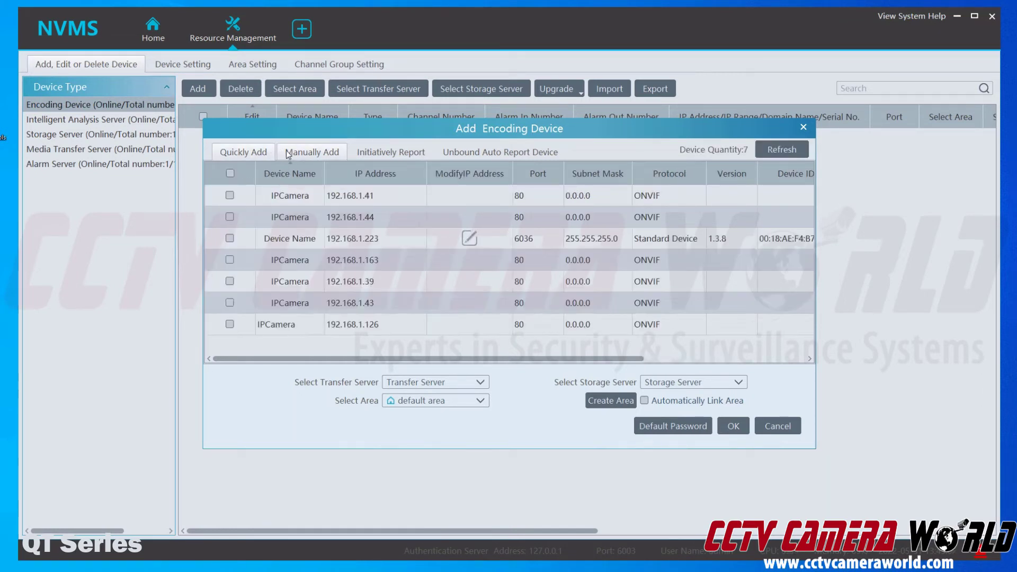
click(297, 155)
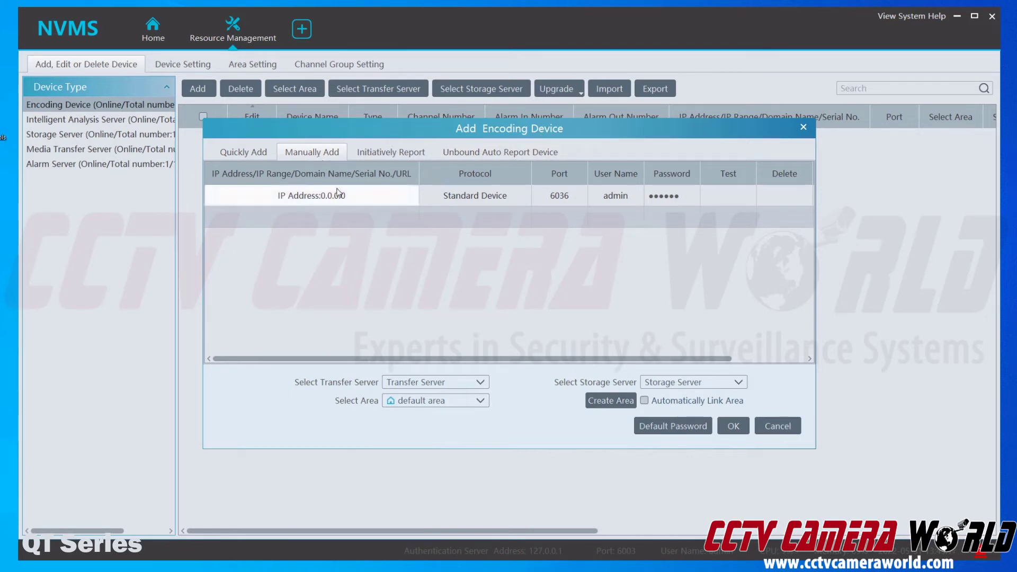
double_click(295, 195)
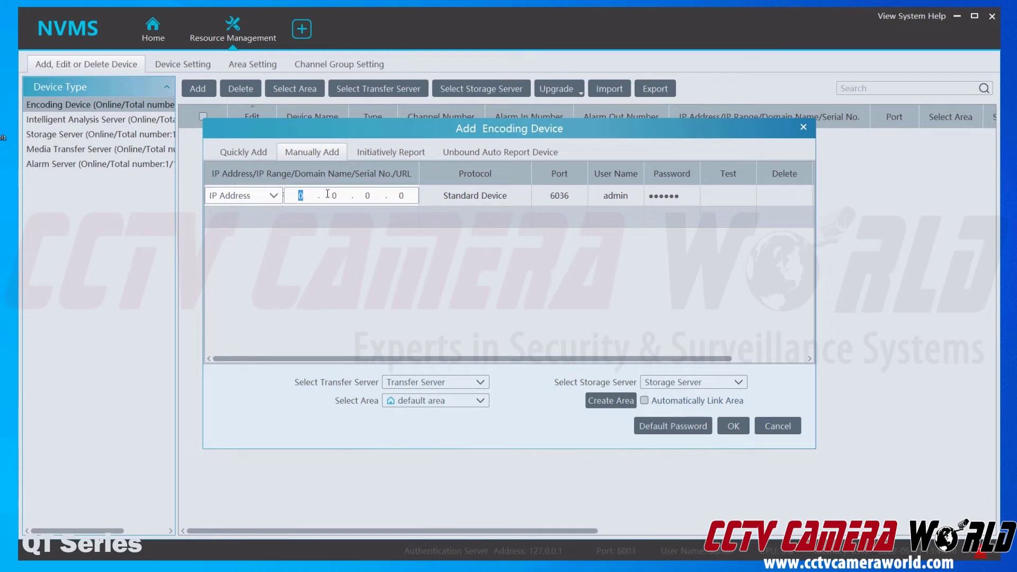
click(277, 196)
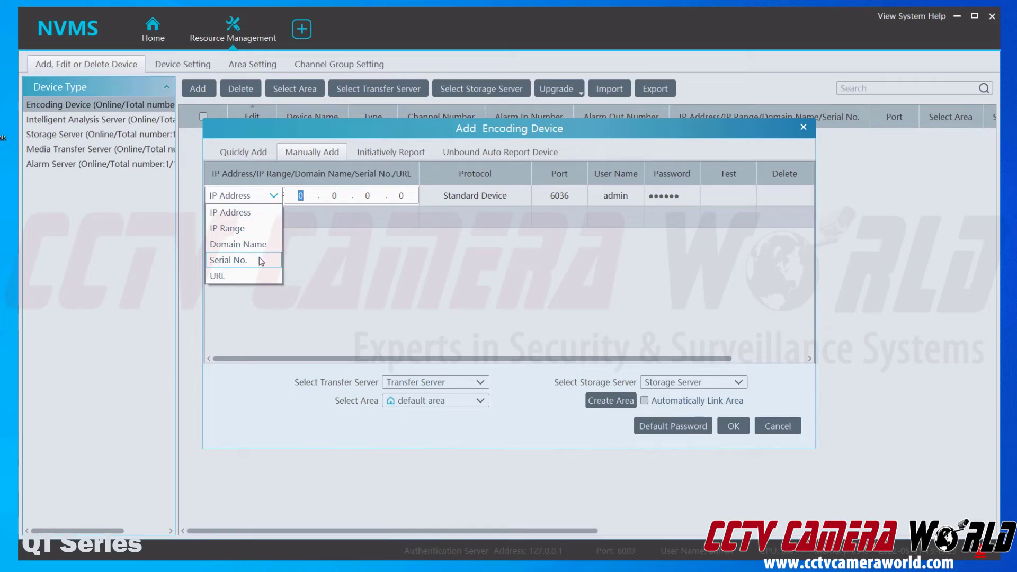
click(260, 260)
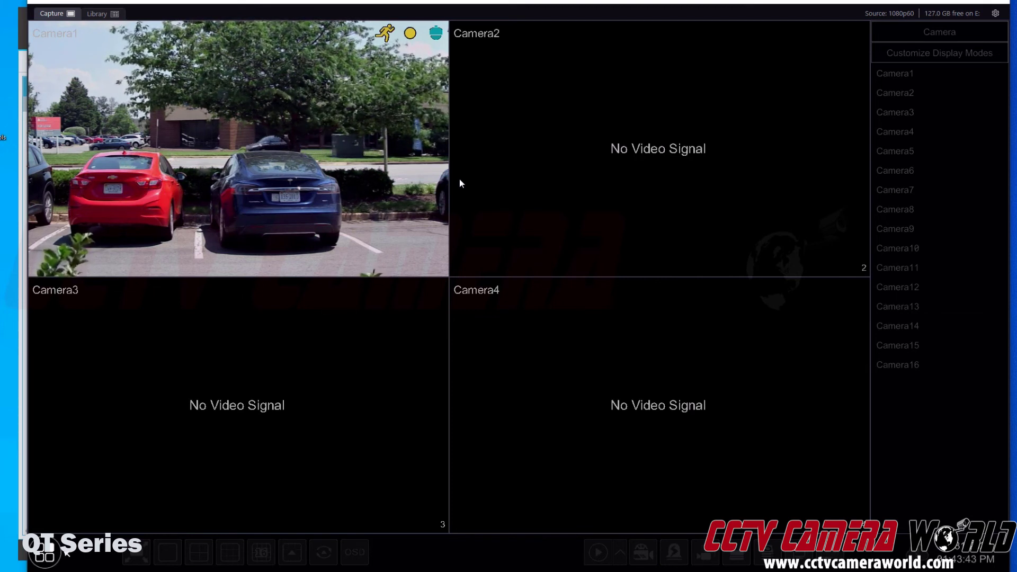
Log in to the NVR as admin with the unlock pattern, redrawing it after the first attempt fails
click(45, 555)
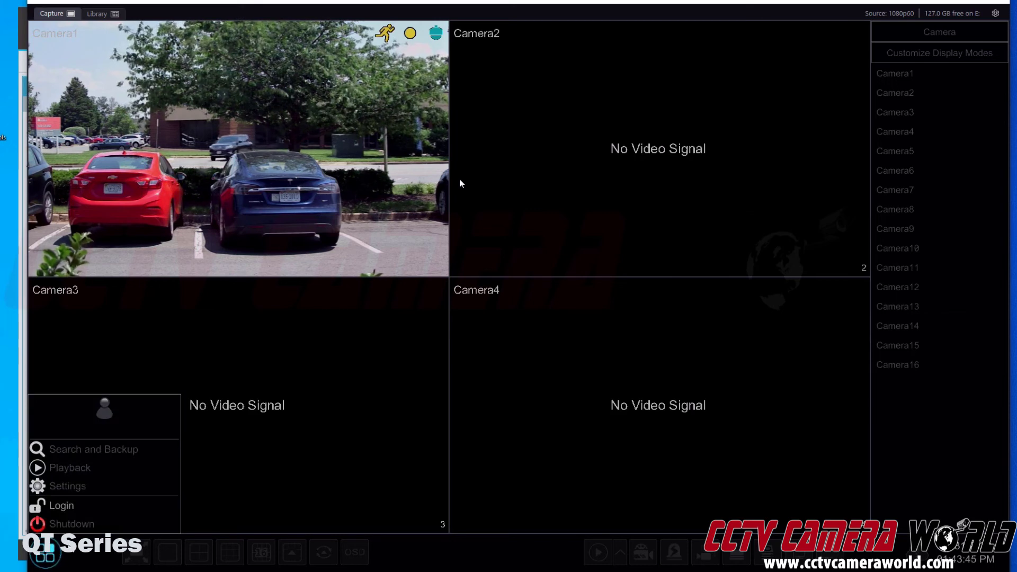
click(81, 511)
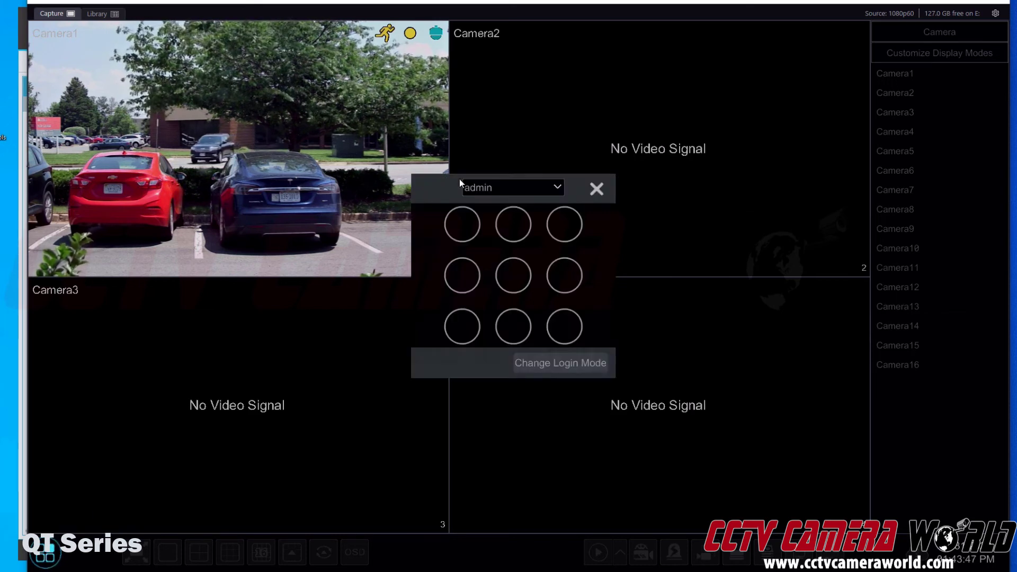
mouse_move(467, 222)
mouse_down()
mouse_move(563, 225)
mouse_move(556, 325)
mouse_move(452, 327)
mouse_up()
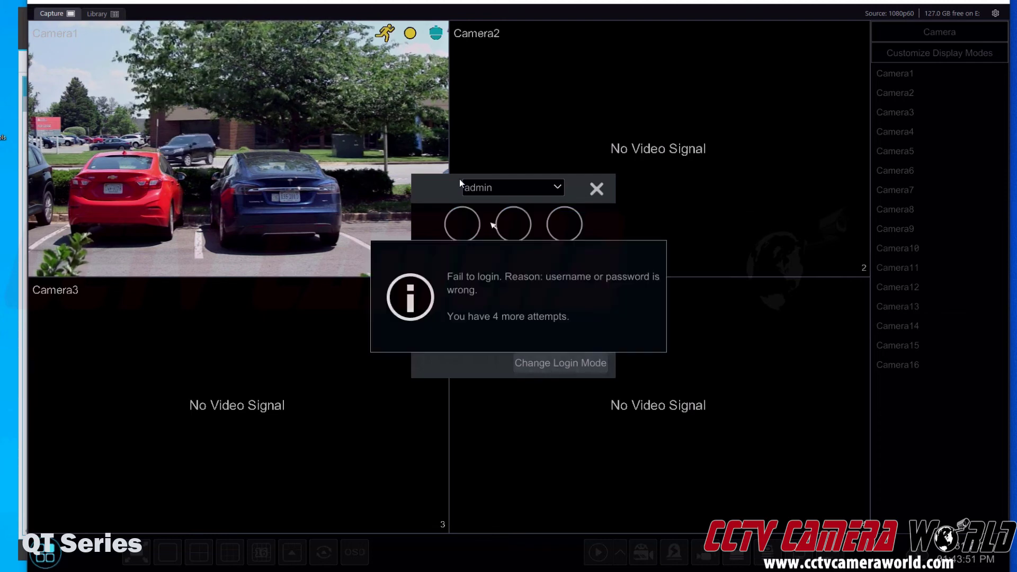
mouse_move(461, 224)
mouse_down()
mouse_move(581, 229)
mouse_move(565, 325)
mouse_move(444, 335)
mouse_up()
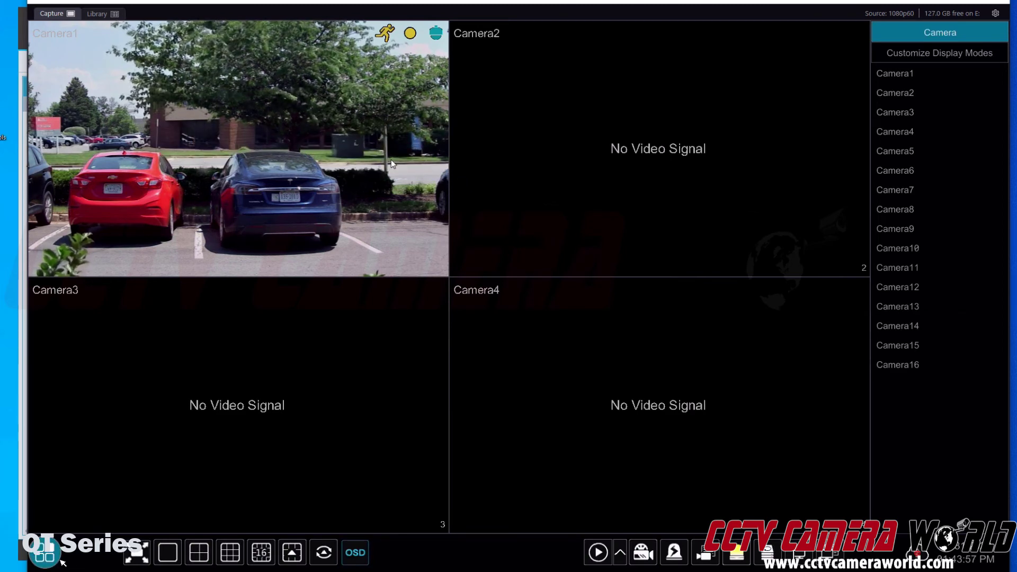
Show the NVR's Settings > Network > NAT page with the device QR code
click(62, 557)
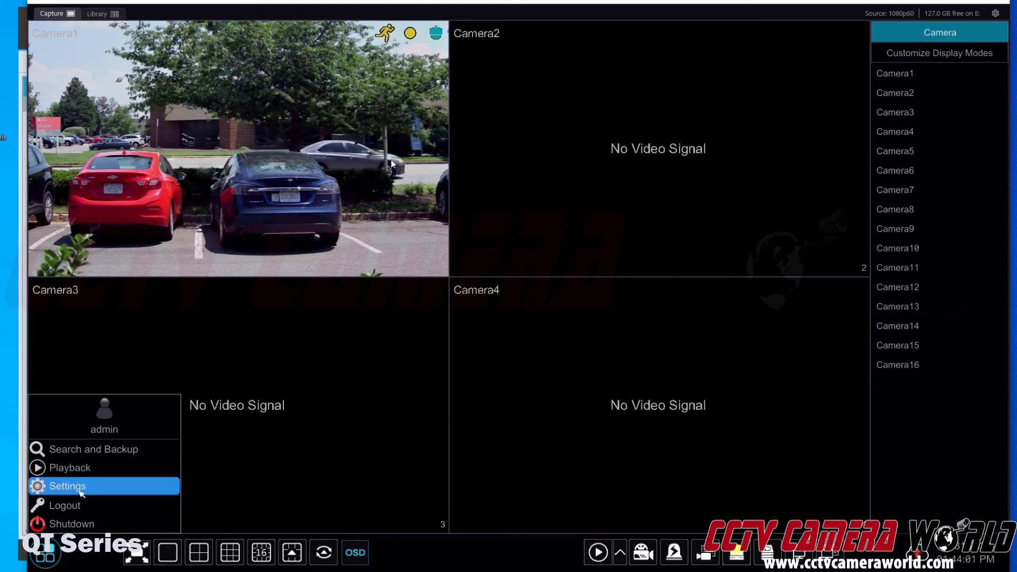
click(81, 494)
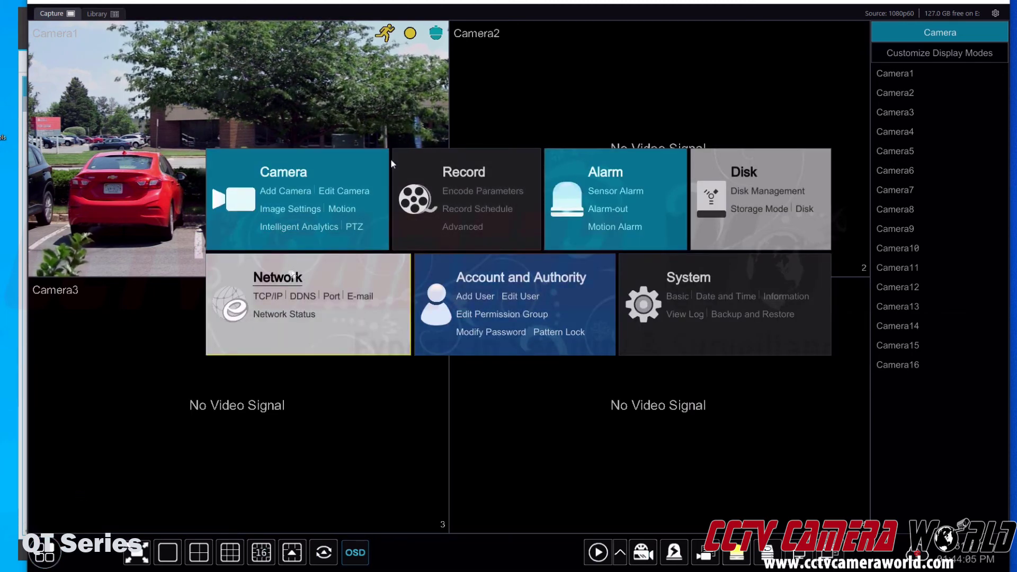
click(291, 276)
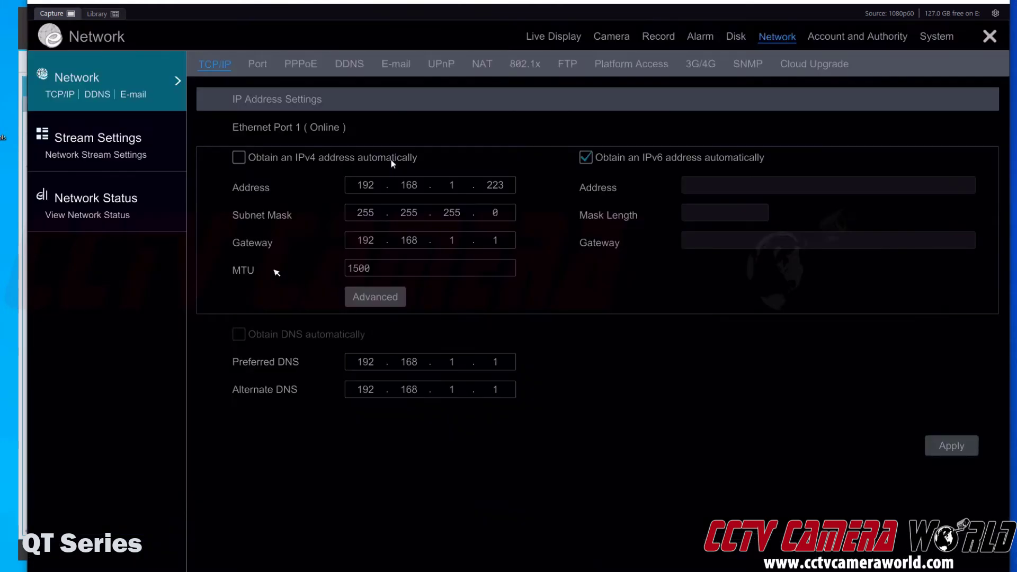
click(482, 64)
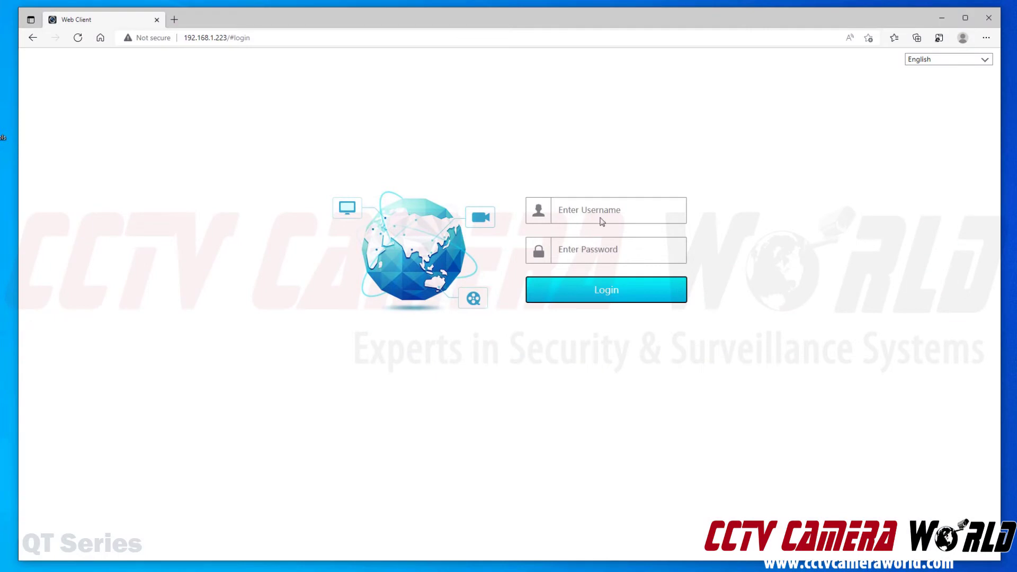
Sign in to the NVR Web Client as admin with the account password, declining to save it
click(604, 211)
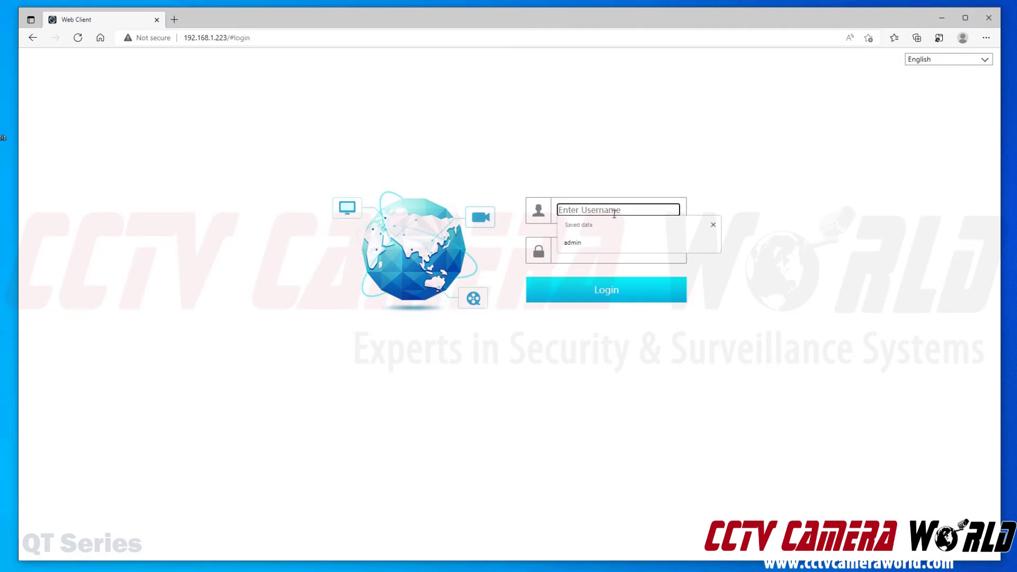
click(636, 242)
key(Tab)
text(admin123)
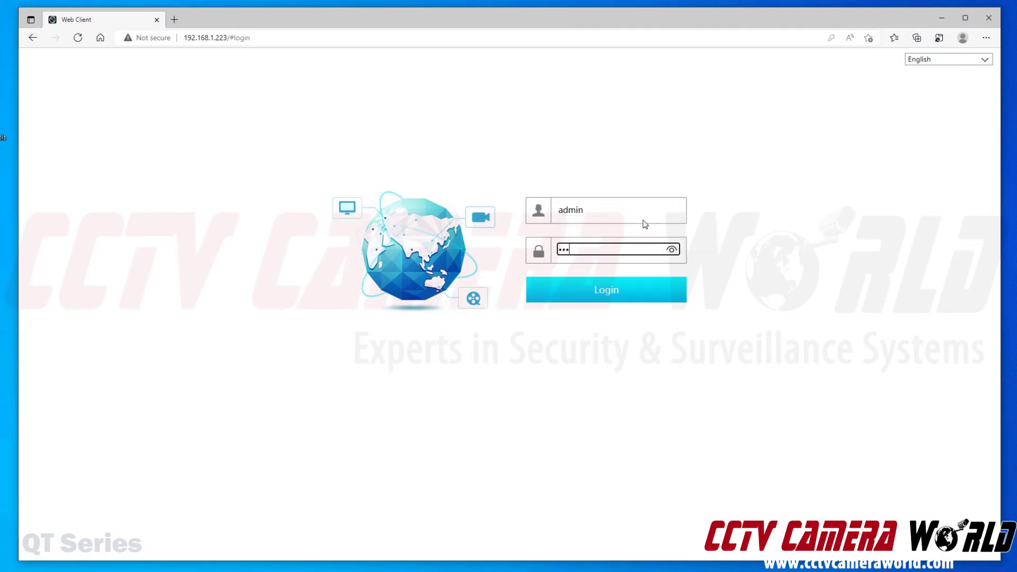
key(Return)
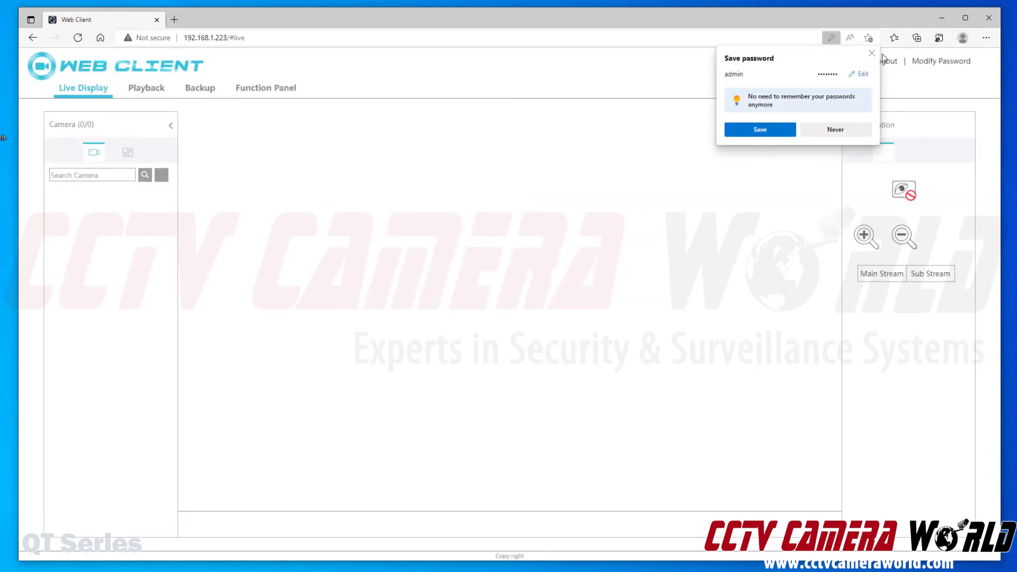
click(871, 53)
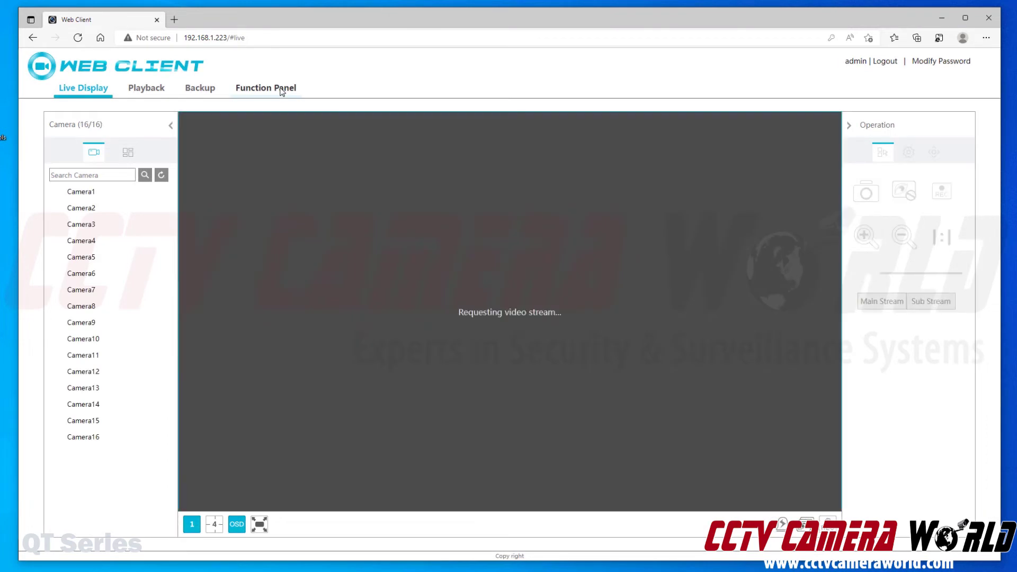
Copy the NVR's serial number shown under the QR code on Function Panel > Network > NAT
click(281, 90)
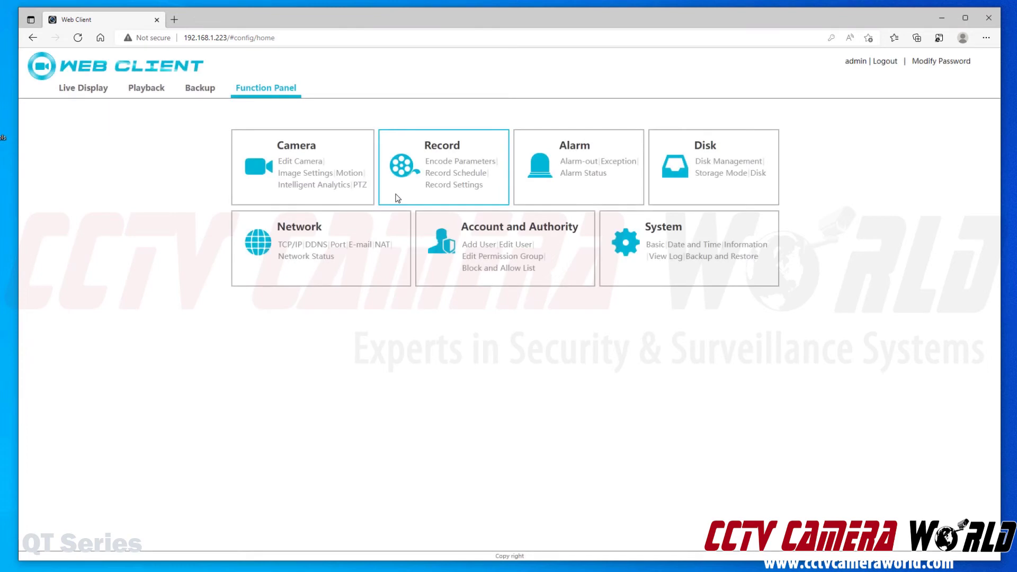
click(298, 236)
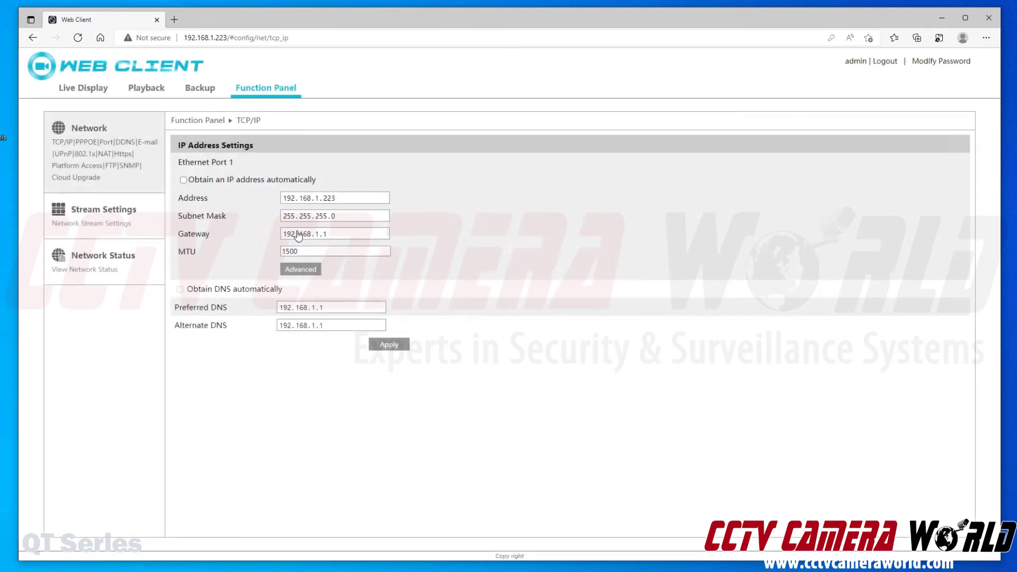
click(104, 154)
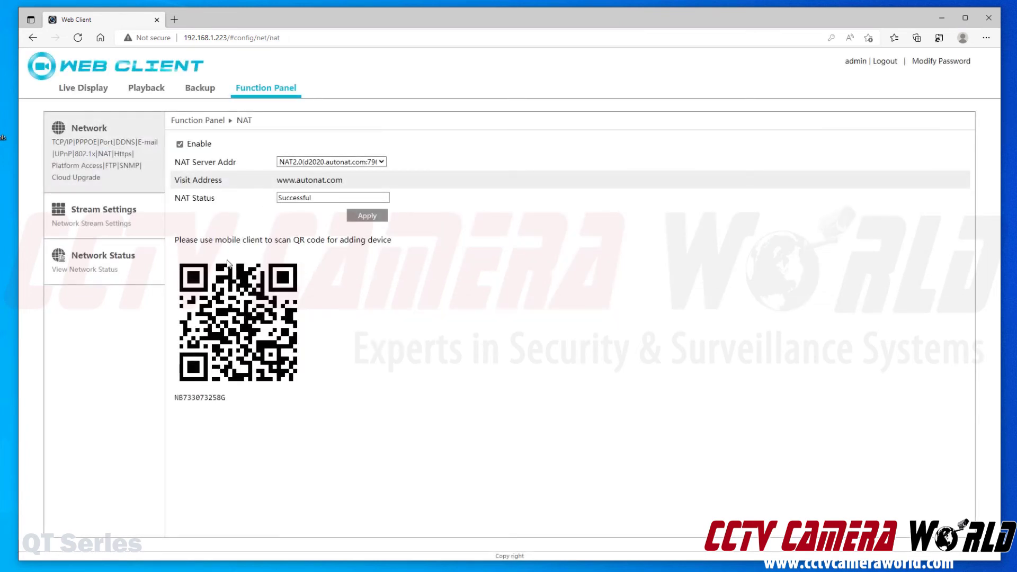
double_click(199, 398)
right_click(197, 400)
click(220, 411)
click(948, 22)
click(342, 199)
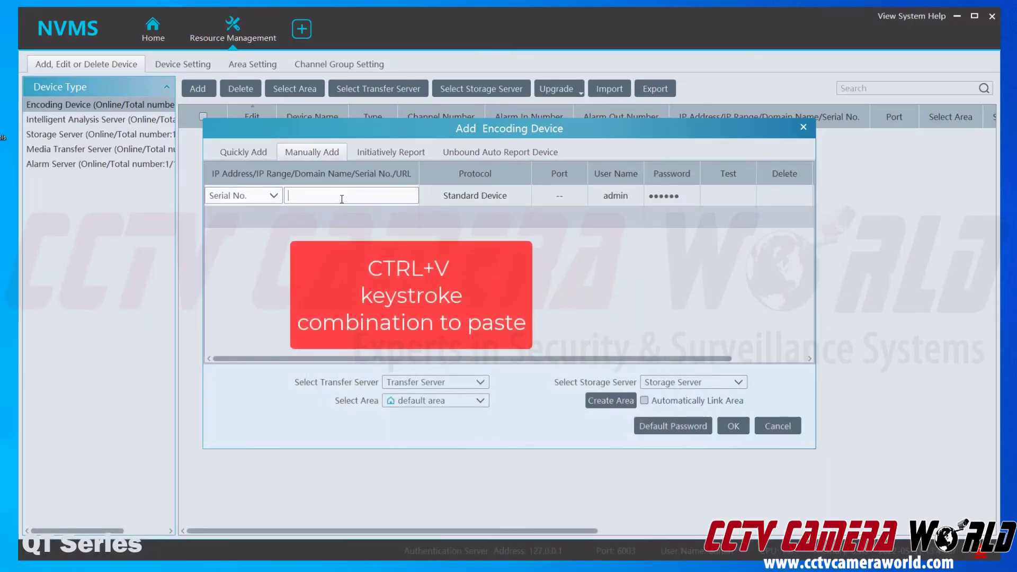
key(ctrl+v)
drag(332, 196, 286, 196)
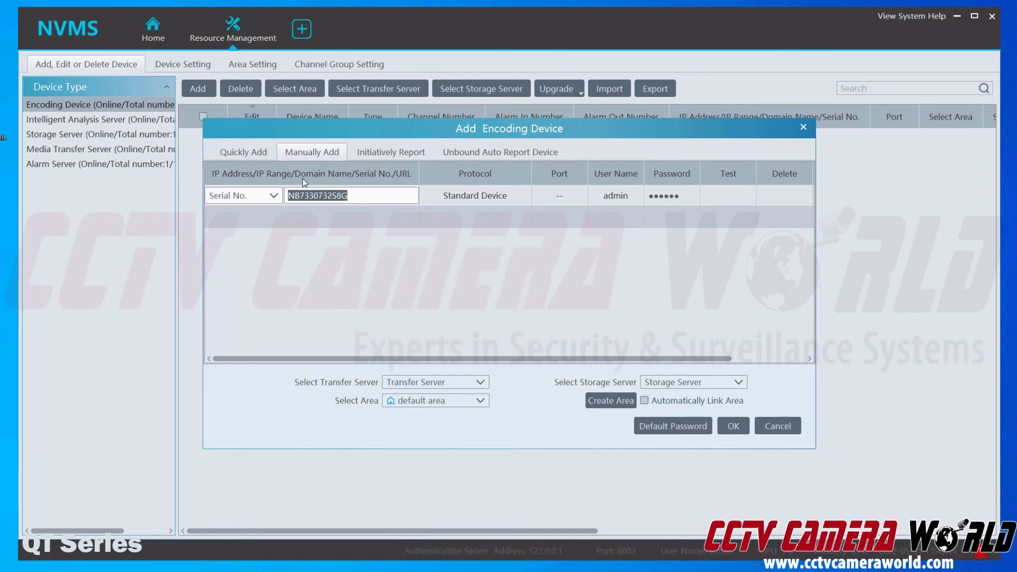
text(N)
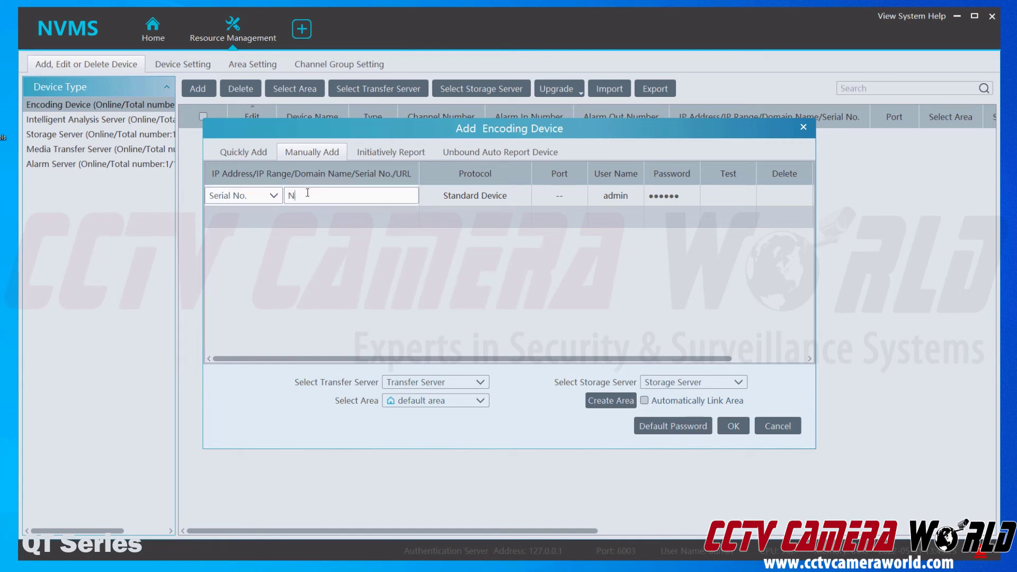
text(B74)
text(33073)
text(258G)
click(679, 197)
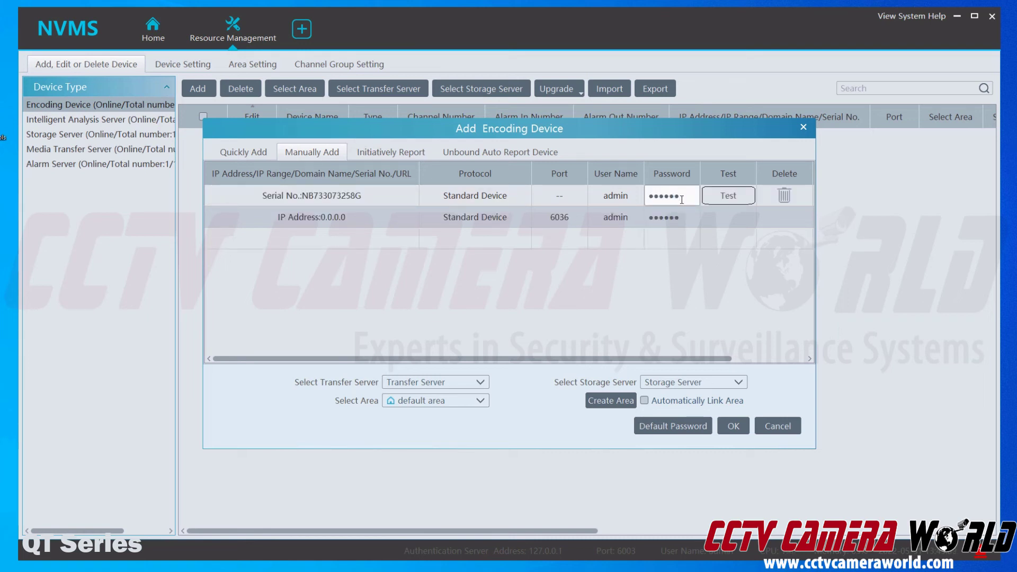
Enter the NVR's password, pass the connection test, and confirm adding the device
double_click(686, 198)
text(12345678)
click(736, 202)
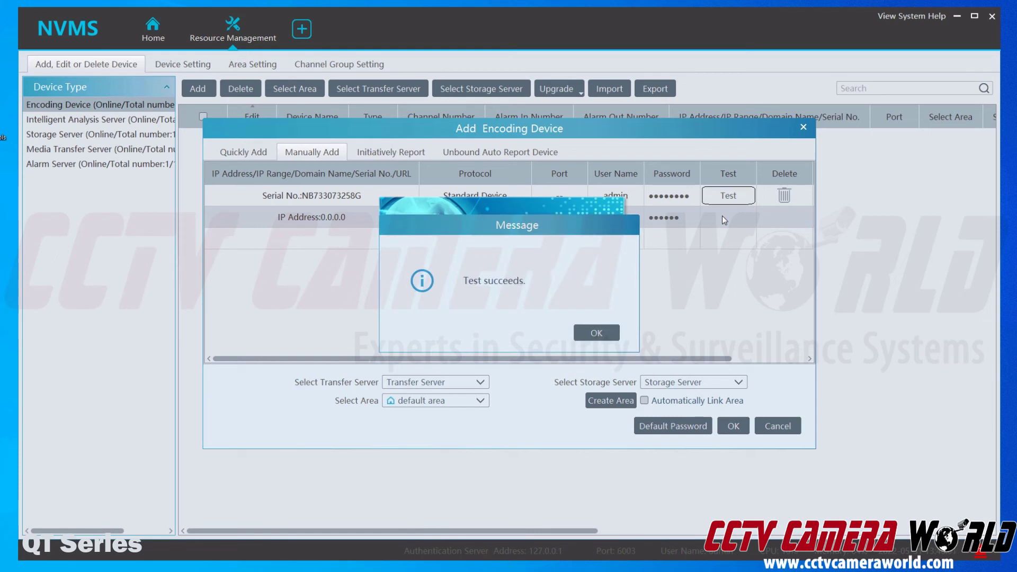
click(597, 331)
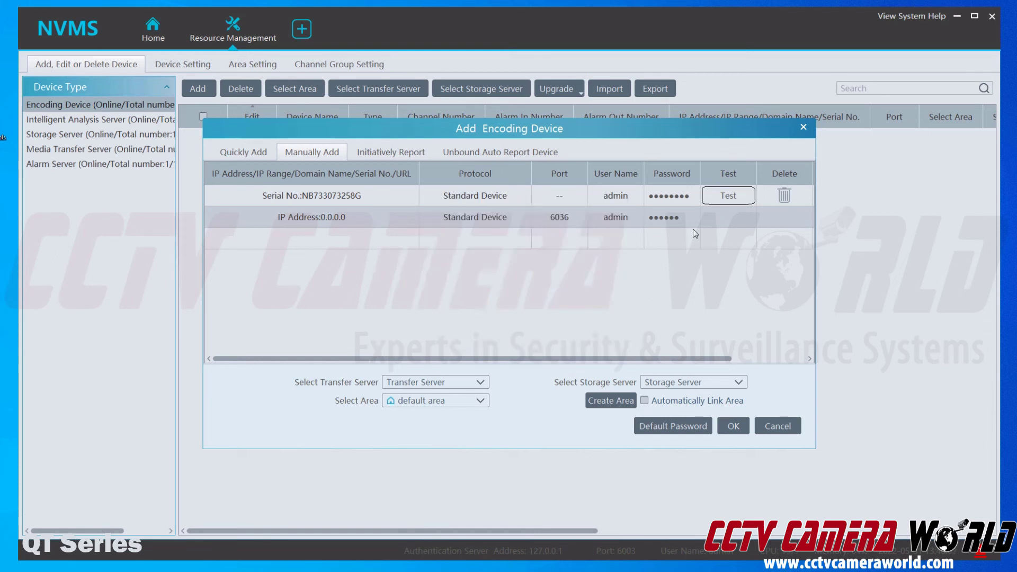
click(733, 426)
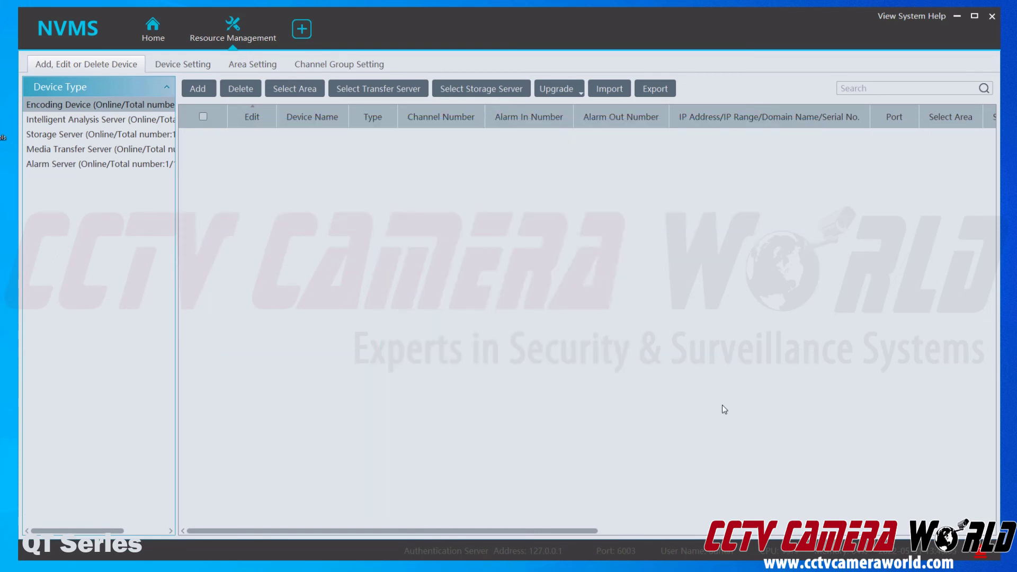